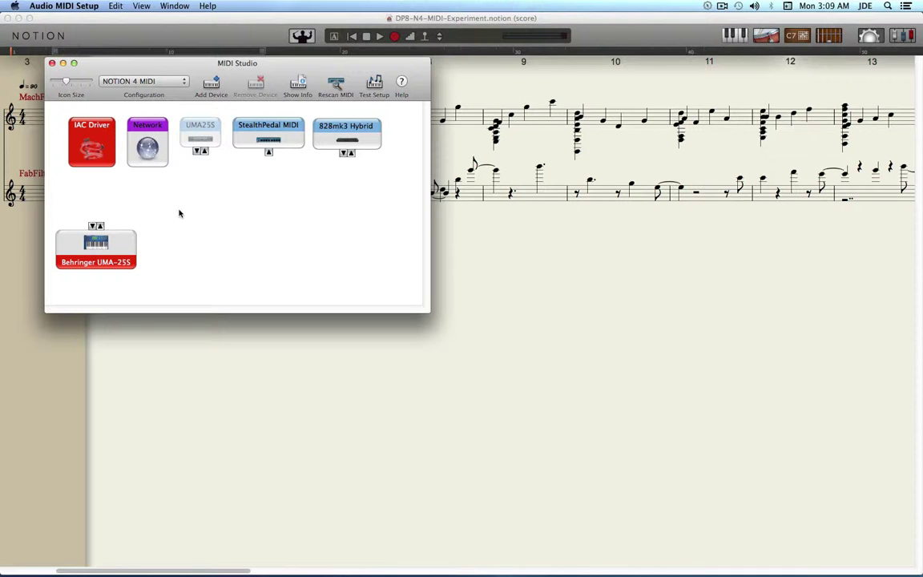
- Inspect the IAC Driver's properties and ports, then close MIDI Studio
click(86, 148)
double_click(86, 148)
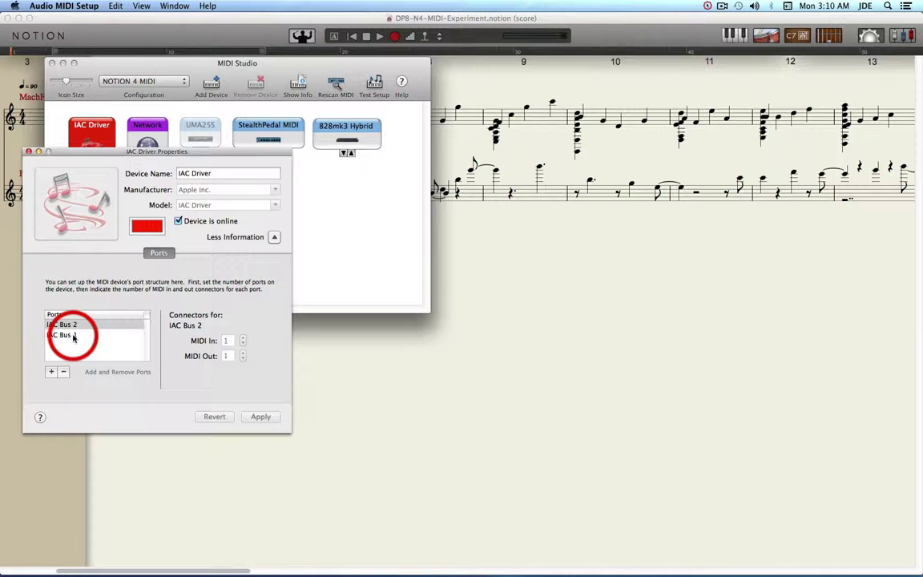
click(28, 152)
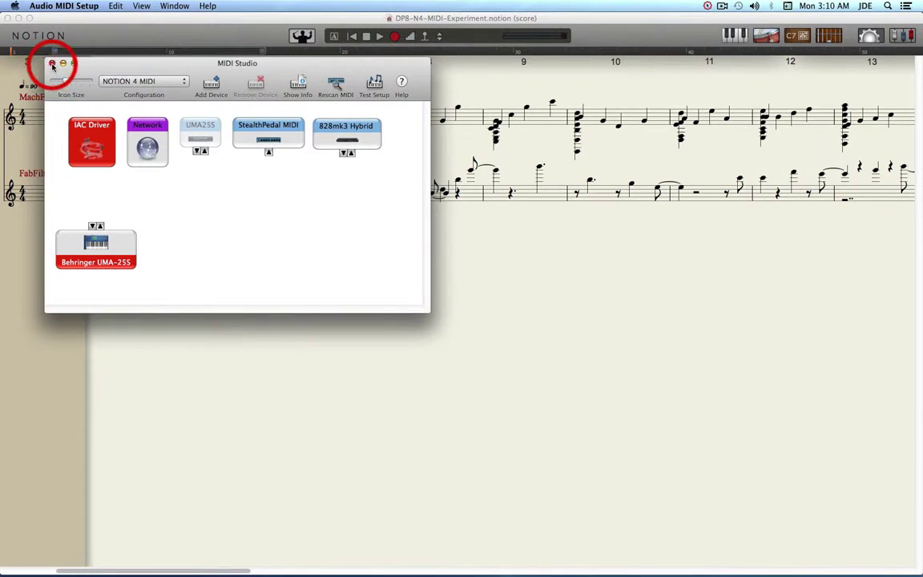
click(53, 64)
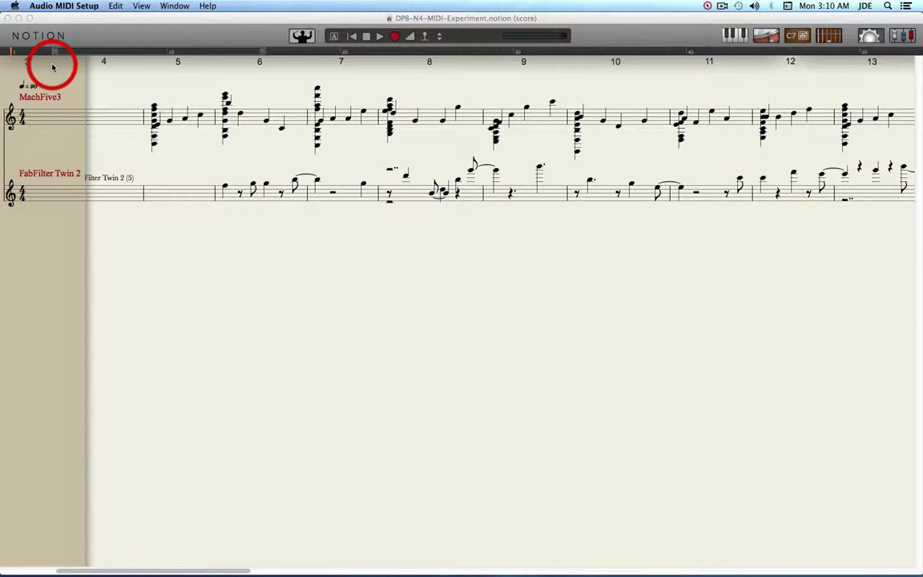
- Confirm Notion's MIDI preferences use IAC Bus 1 for input and IAC Bus 2 for output Port A
click(57, 21)
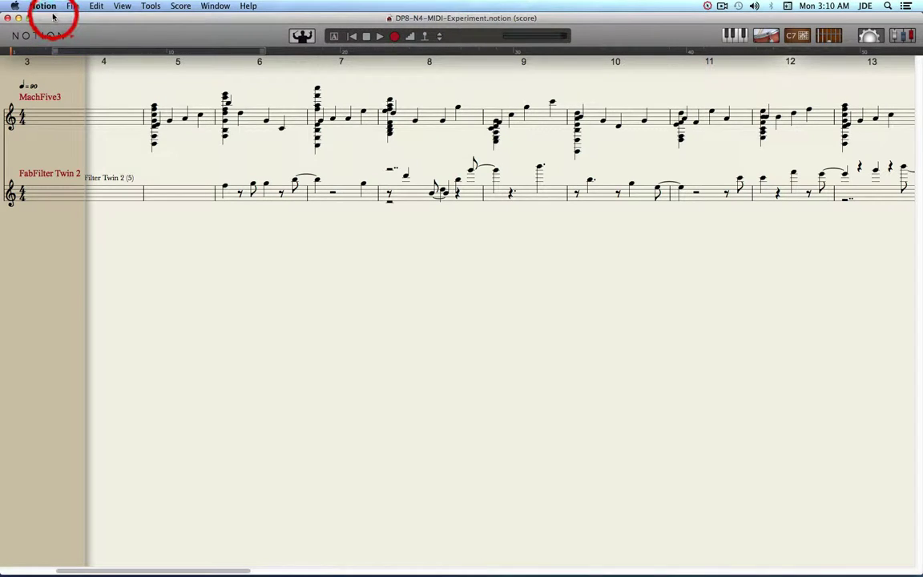
click(49, 8)
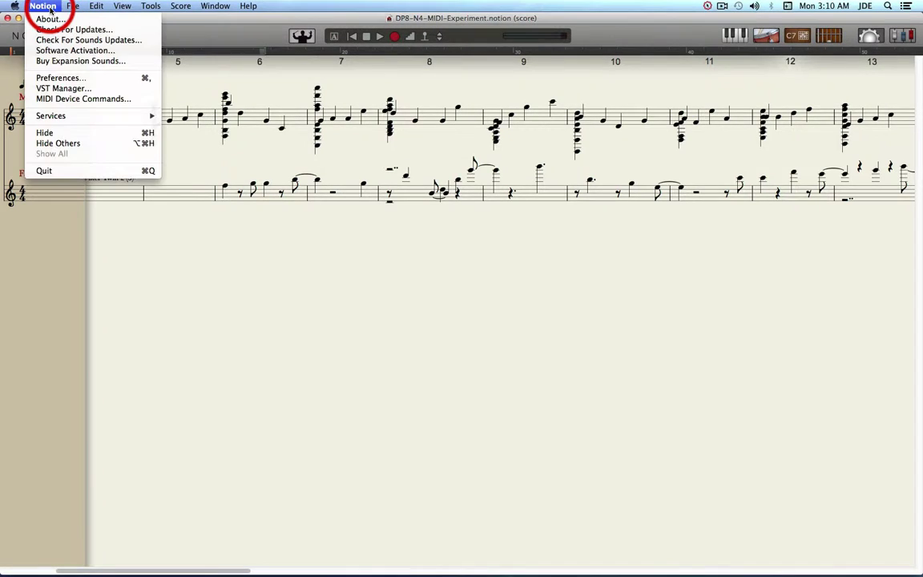
click(45, 78)
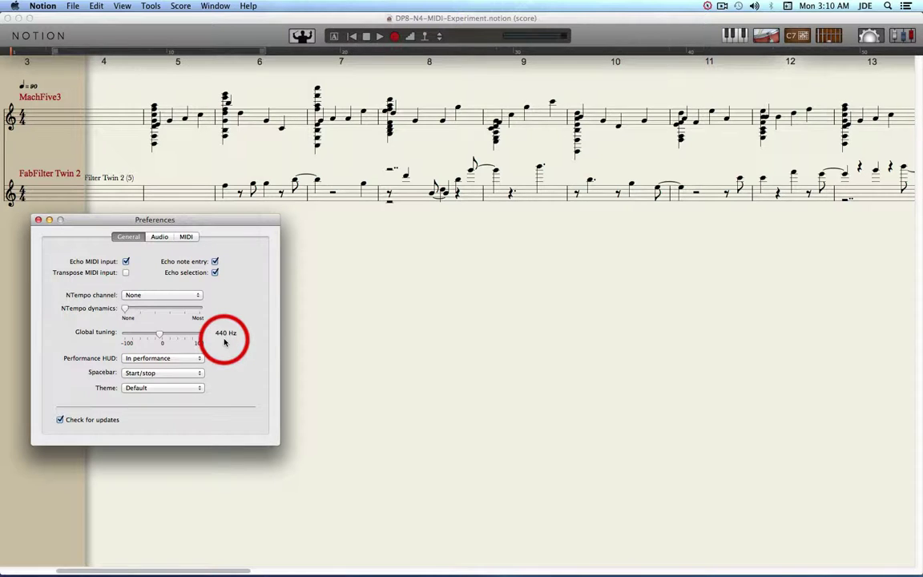
click(187, 237)
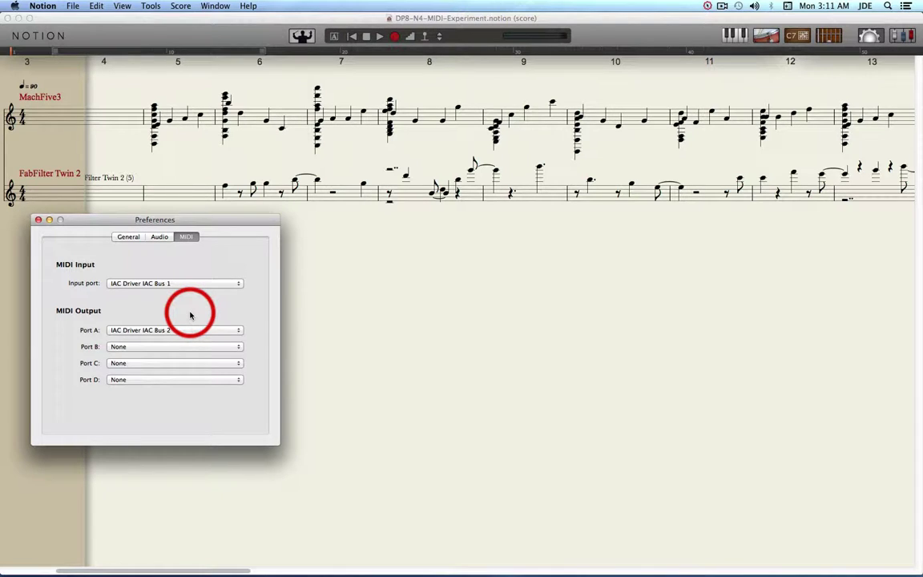
click(38, 220)
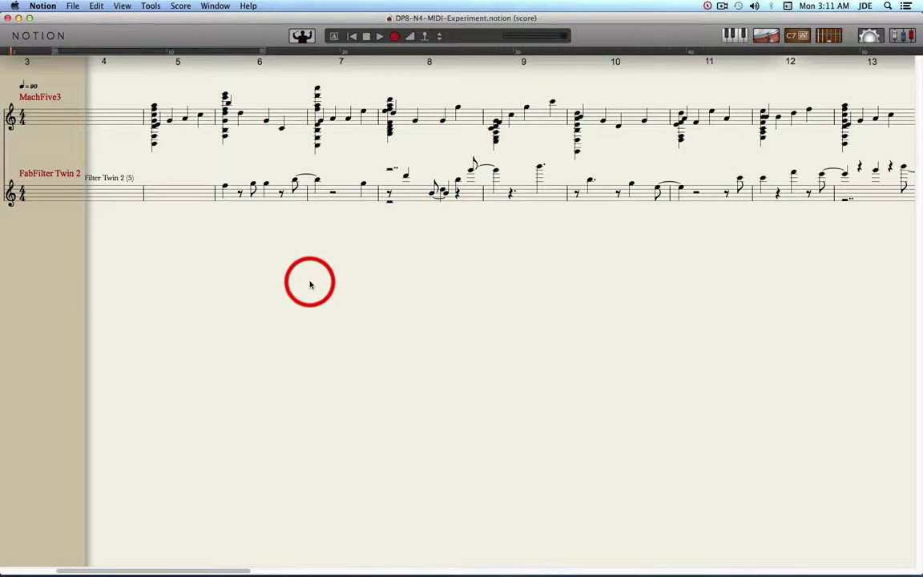
- Open Notion's mixer and view the MachFive3 instrument window
click(903, 36)
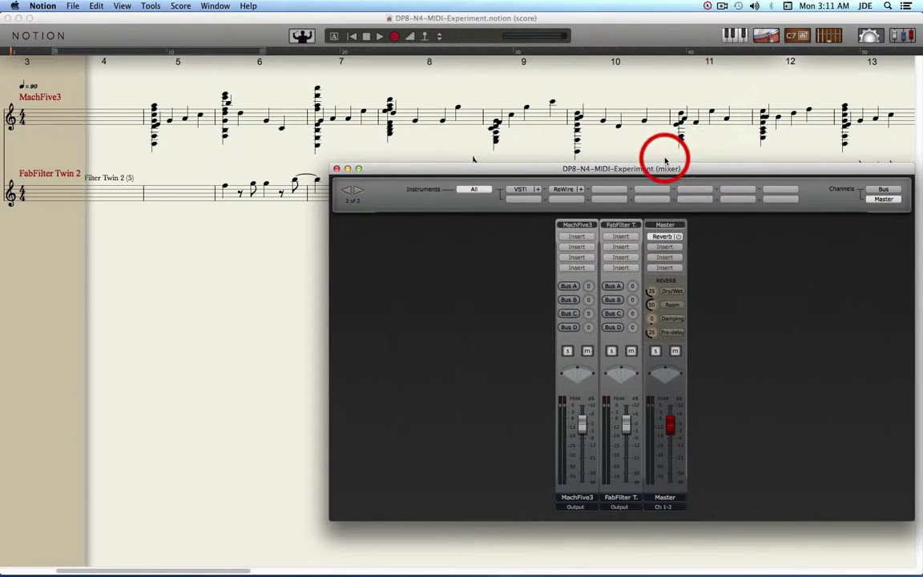
click(575, 225)
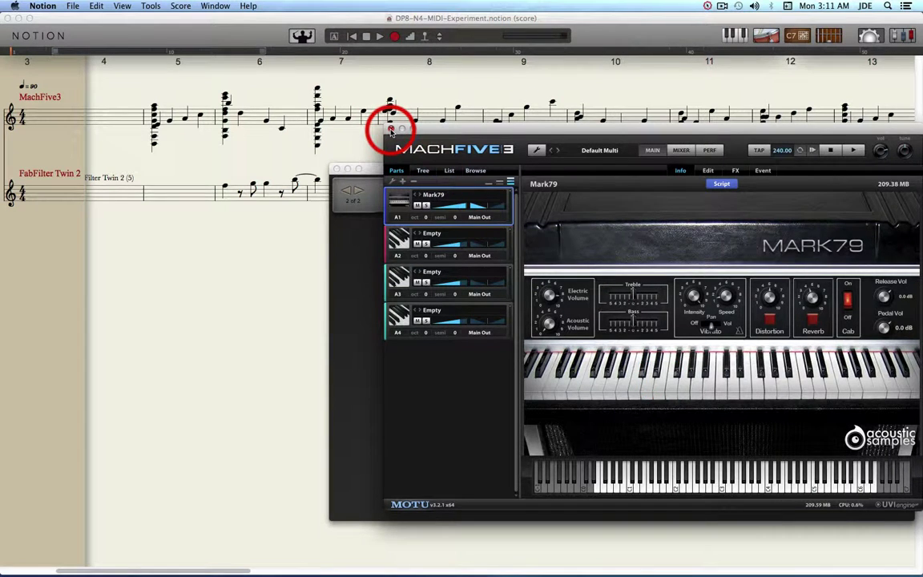
click(391, 129)
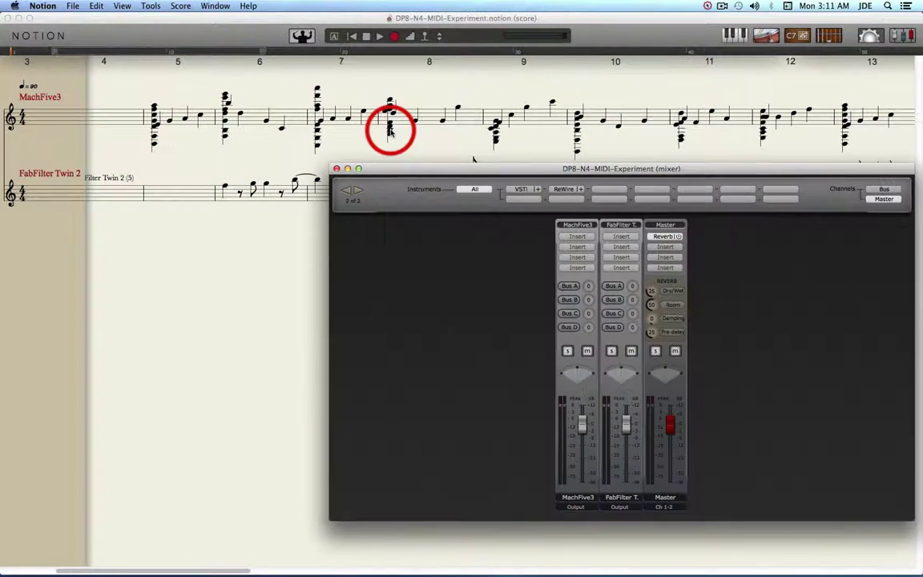
- Play a run of test notes on the FabFilter Twin 2 keyboard, then close its window
click(622, 228)
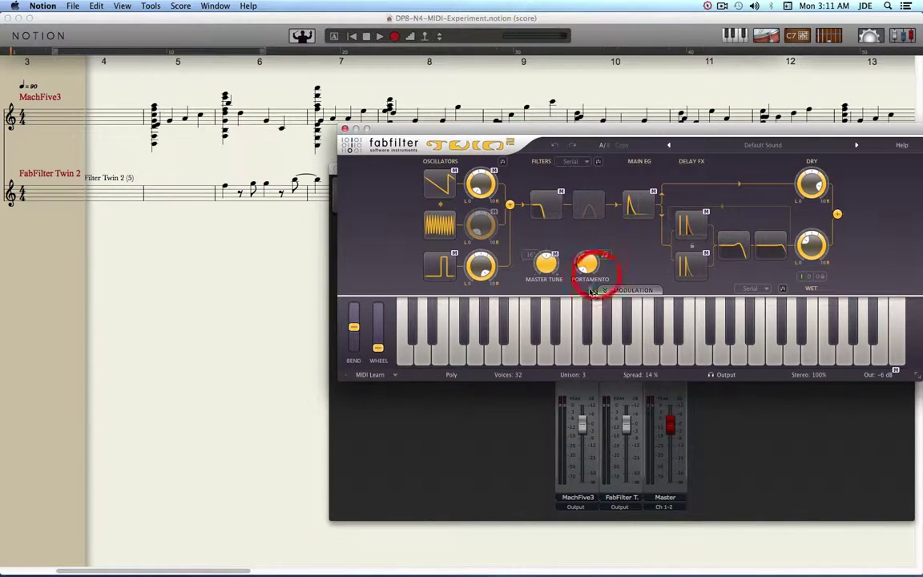
click(563, 353)
drag(563, 353, 649, 353)
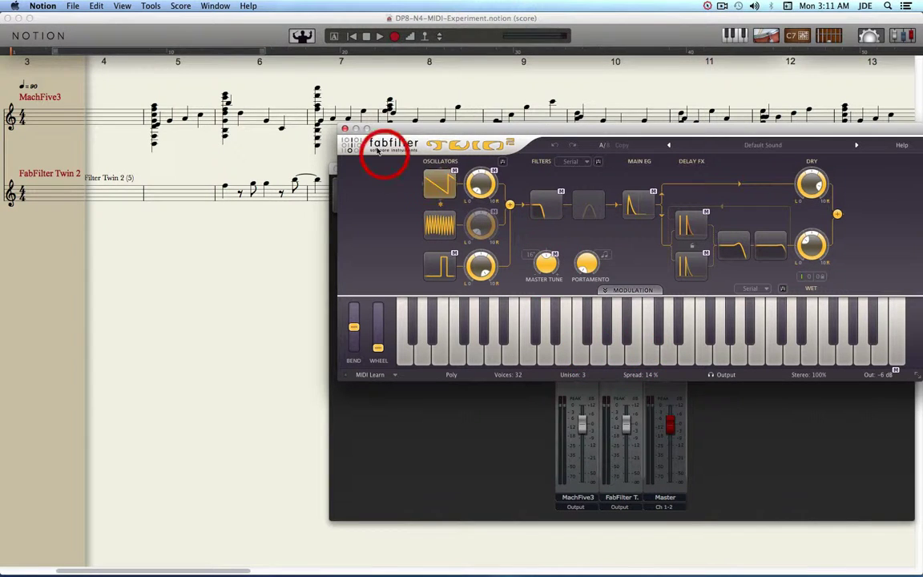
click(344, 128)
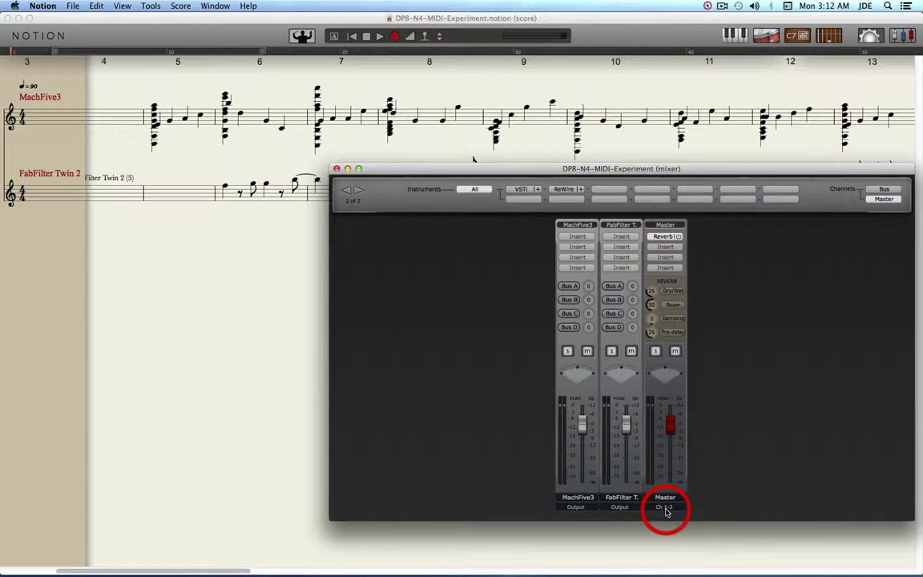
- Close the mixer, select FabFilter Twin 2 notes from bar 6 through bar 34, and shrink the window
click(336, 170)
drag(221, 181, 383, 202)
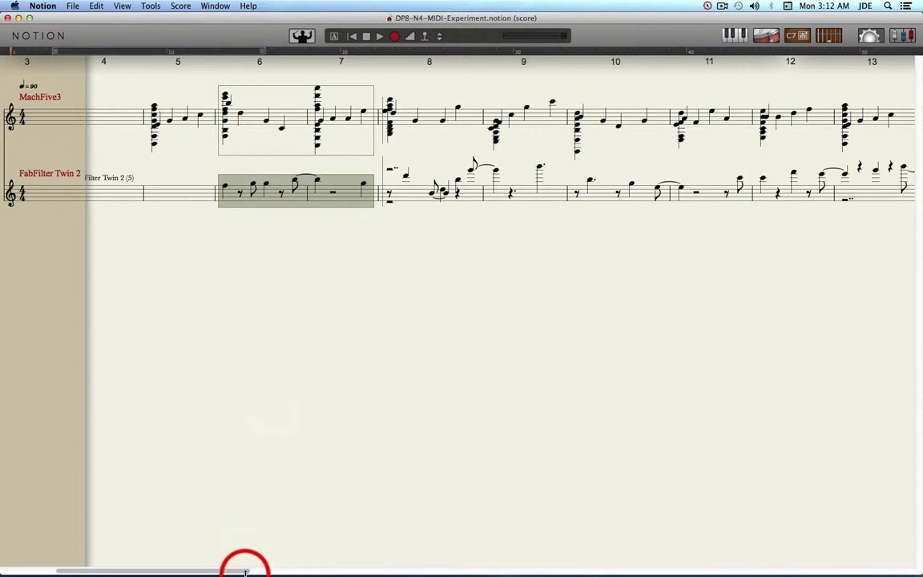
drag(246, 570, 706, 567)
shift+click(436, 199)
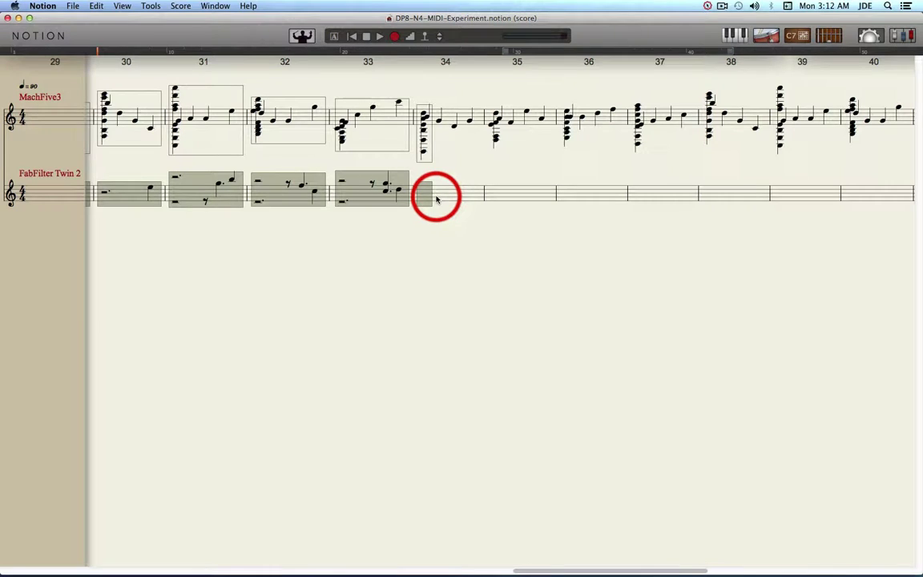
scroll(437, 199, right, 4)
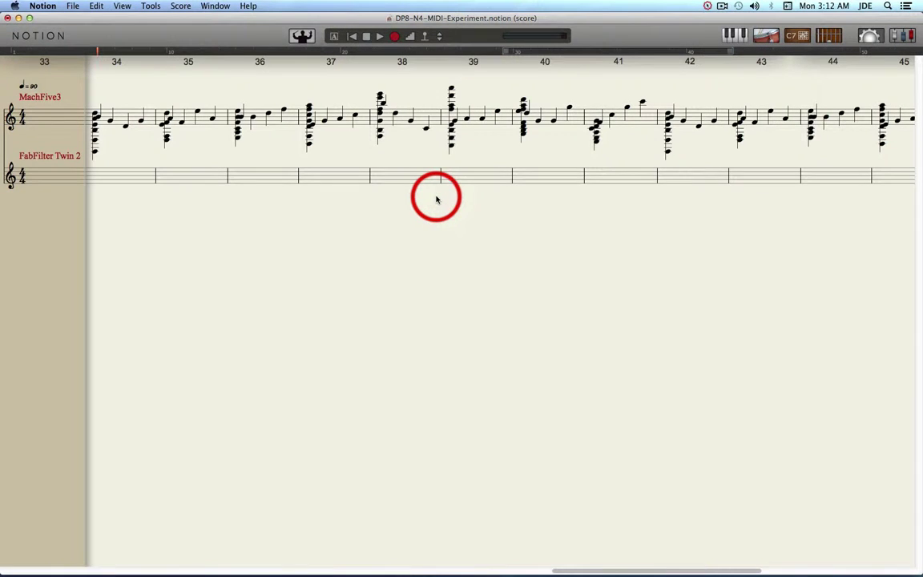
click(30, 17)
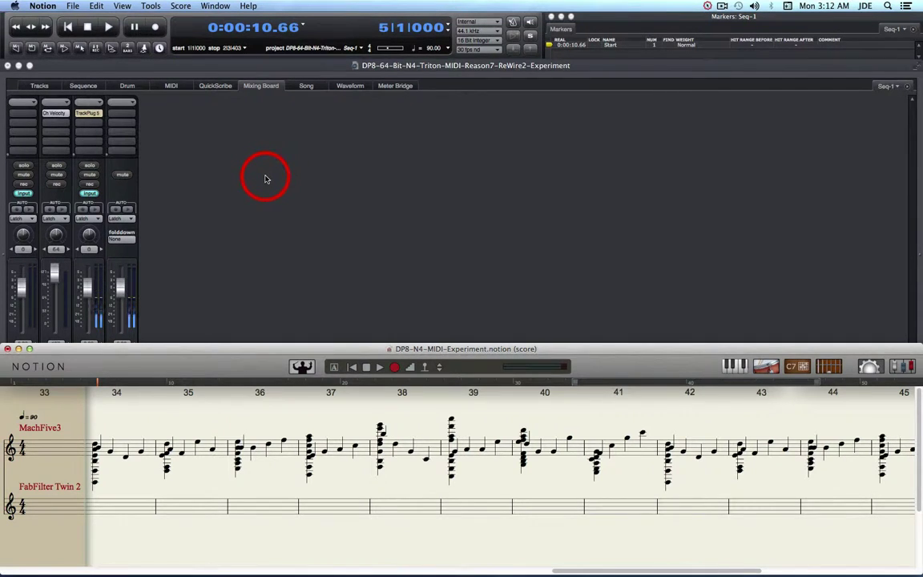
- Feed the NOTION 4 channel from Notion's first stereo output and toggle its input monitoring
click(265, 178)
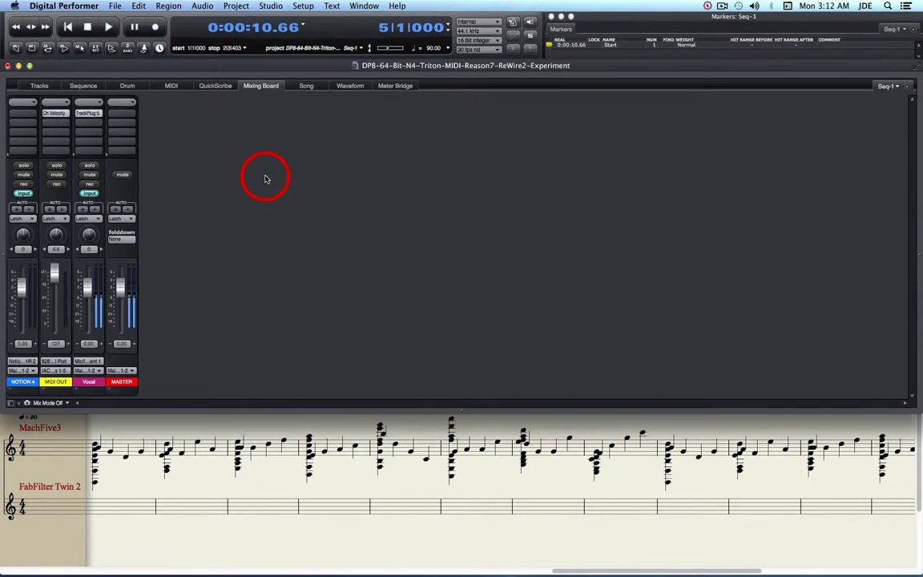
click(25, 362)
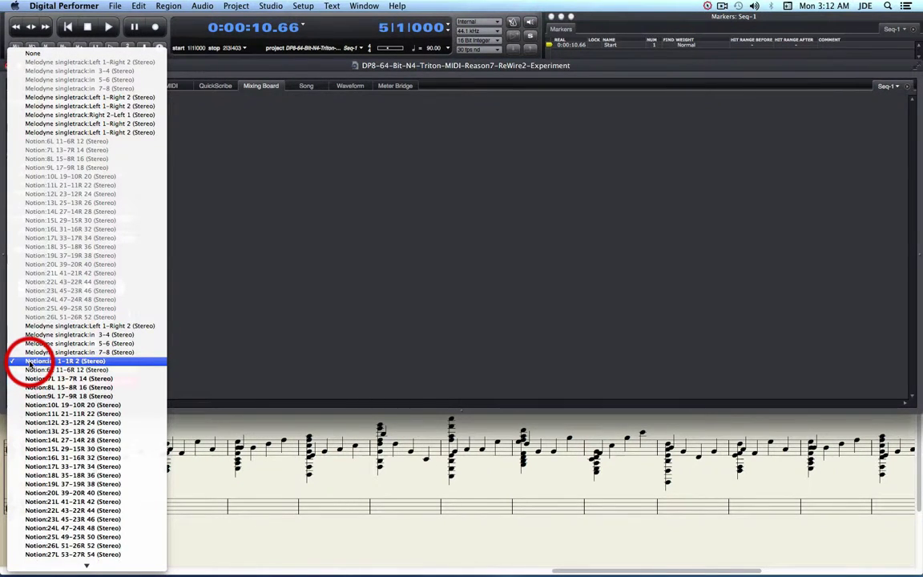
click(28, 363)
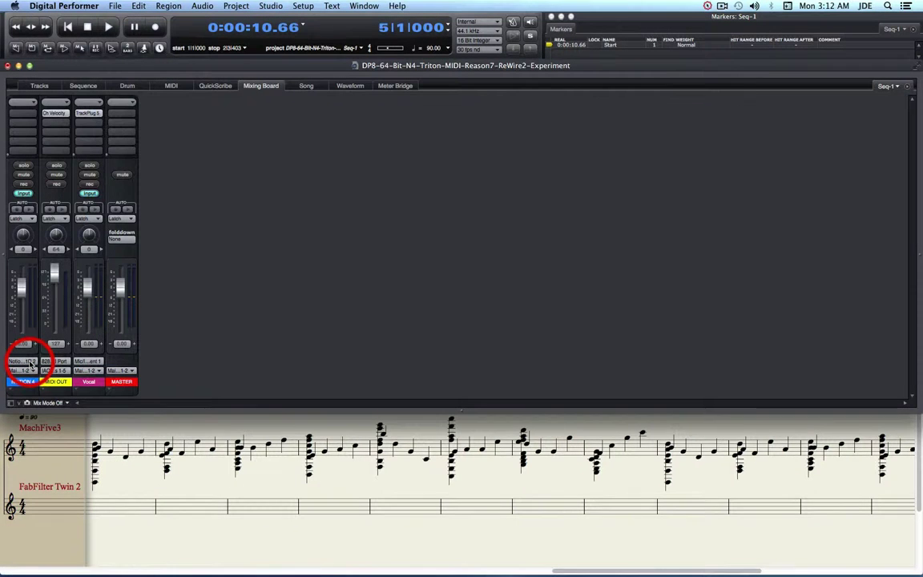
click(21, 194)
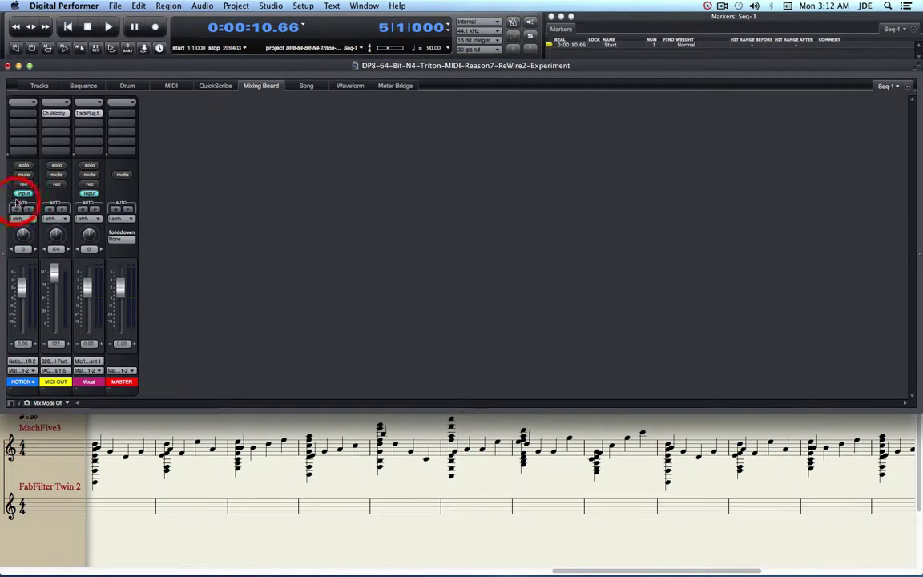
- Confirm the MIDI OUT Change Velocity effect sets all on velocities to 127
click(58, 114)
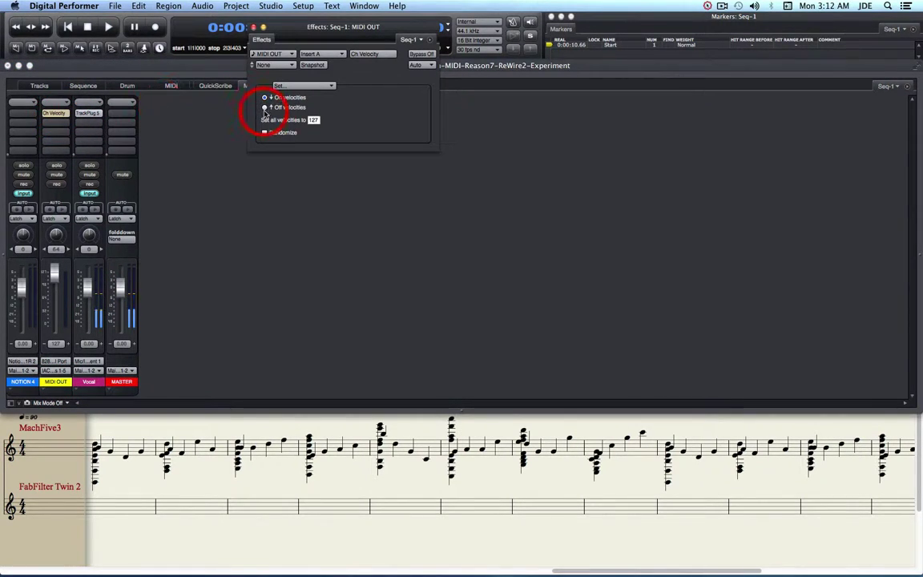
click(317, 121)
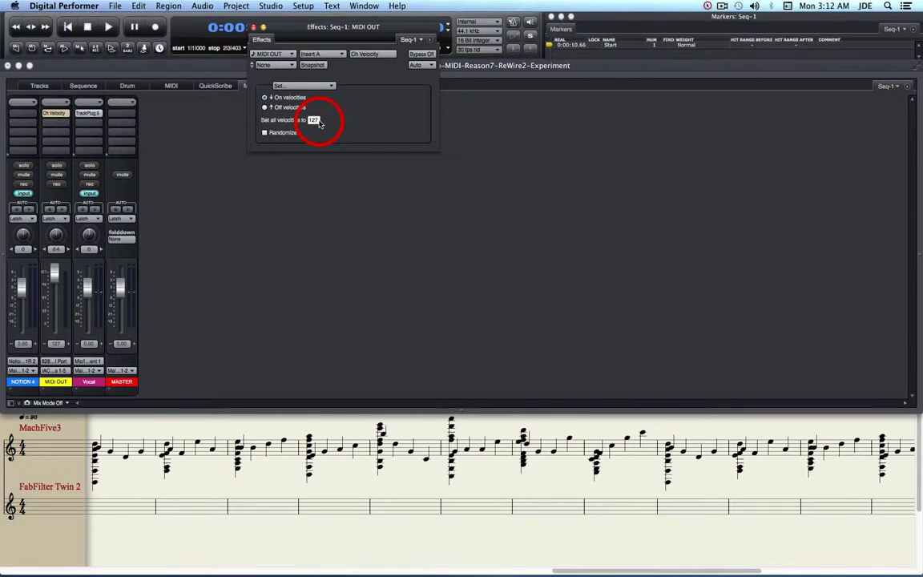
click(254, 28)
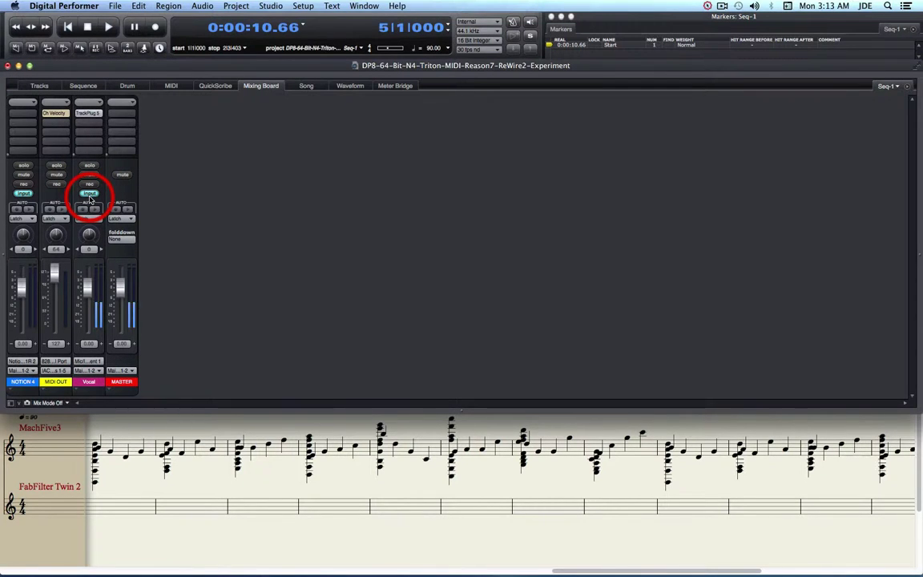
- Show the MIDI OUT track in QuickScribe notation and select the F5 note
click(214, 86)
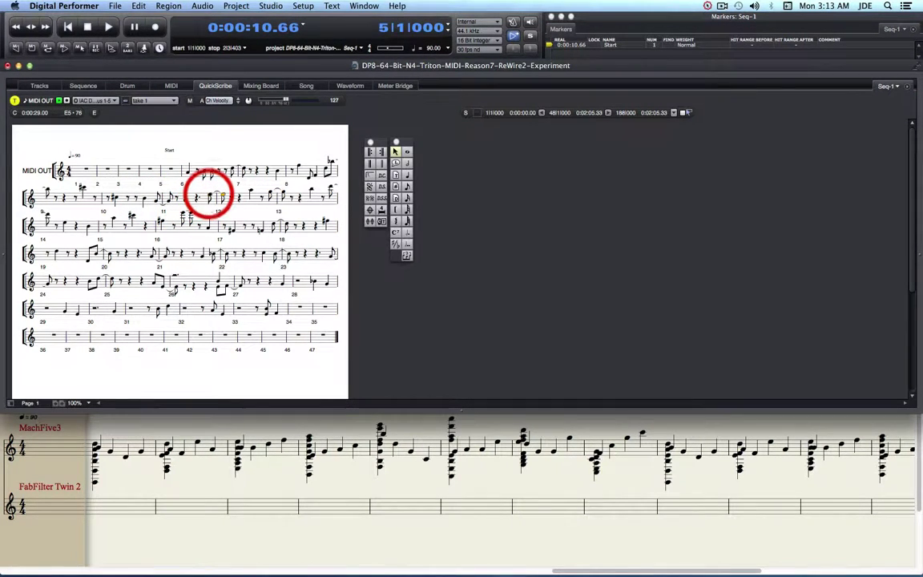
click(206, 193)
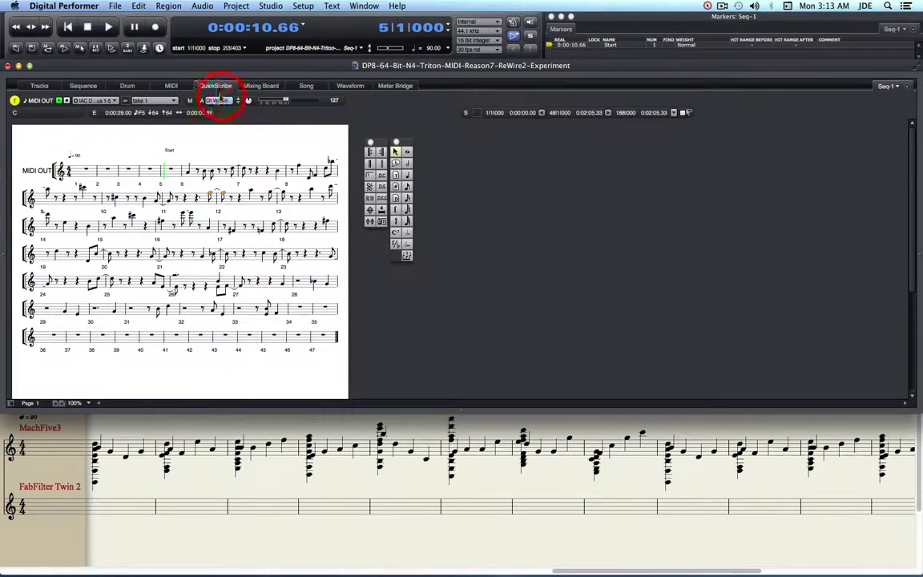
- Show the MIDI OUT notes in the MIDI Editor piano roll, then return to the Notion score
click(172, 86)
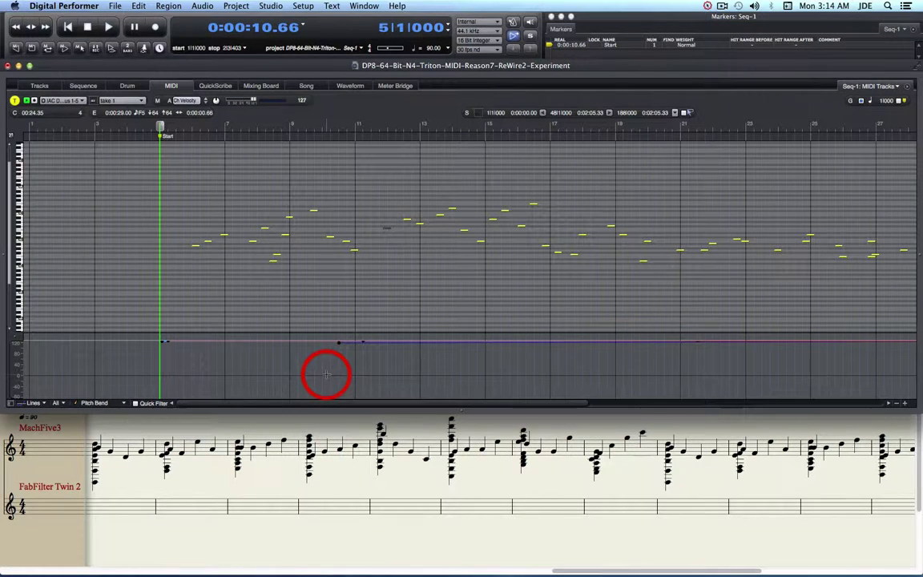
click(293, 437)
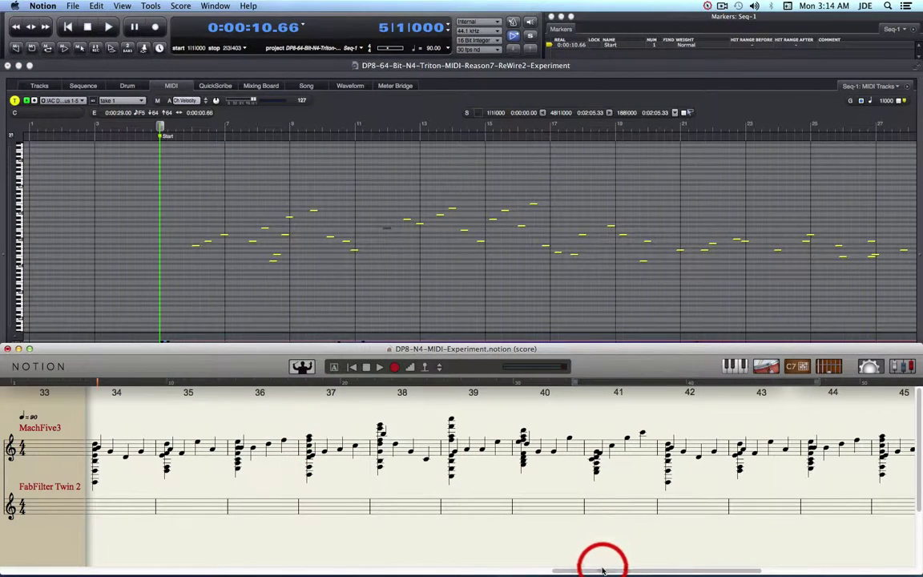
- Scroll to the score start and open Change Instrument at the beat before measure 5 on FabFilter Twin 2
drag(602, 570, 93, 570)
click(213, 499)
mouse_move(213, 498)
mouse_down()
mouse_move(139, 497)
mouse_move(187, 497)
mouse_move(167, 499)
mouse_move(219, 509)
mouse_up()
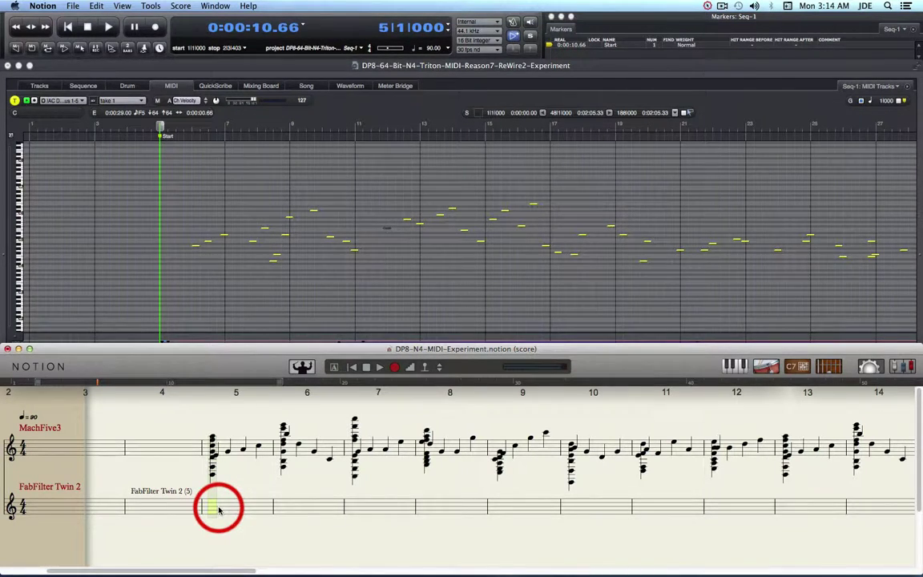
drag(219, 510, 440, 294)
- Set the FabFilter Twin 2 instrument change to MIDI Channel 5 and confirm it
click(445, 250)
click(440, 293)
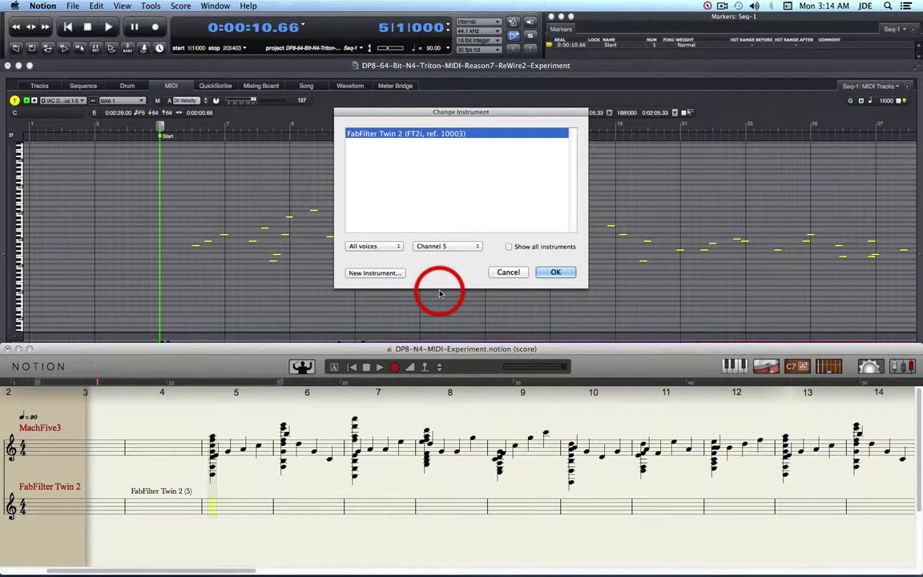
click(560, 275)
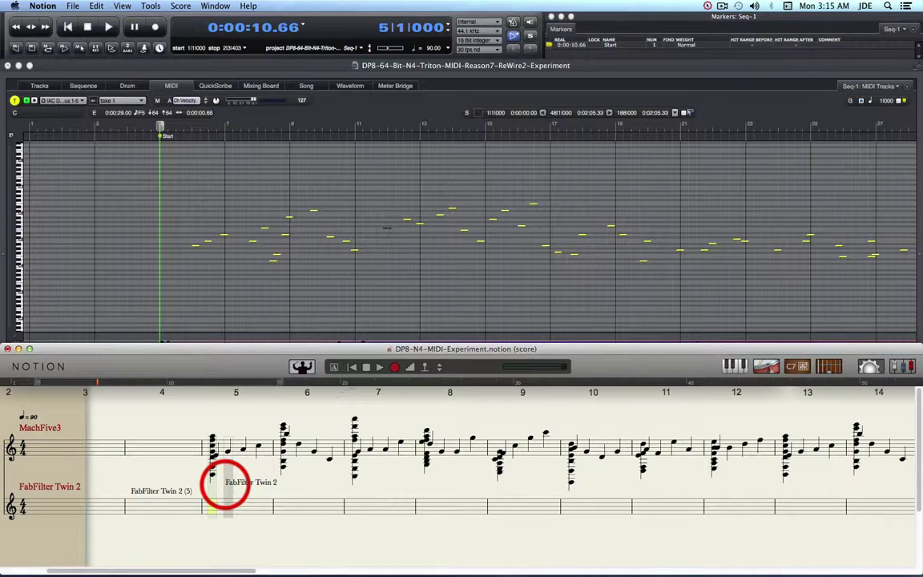
- Select the FabFilter Twin 2 staff at measure 5 and open the real-time MIDI record options
click(225, 486)
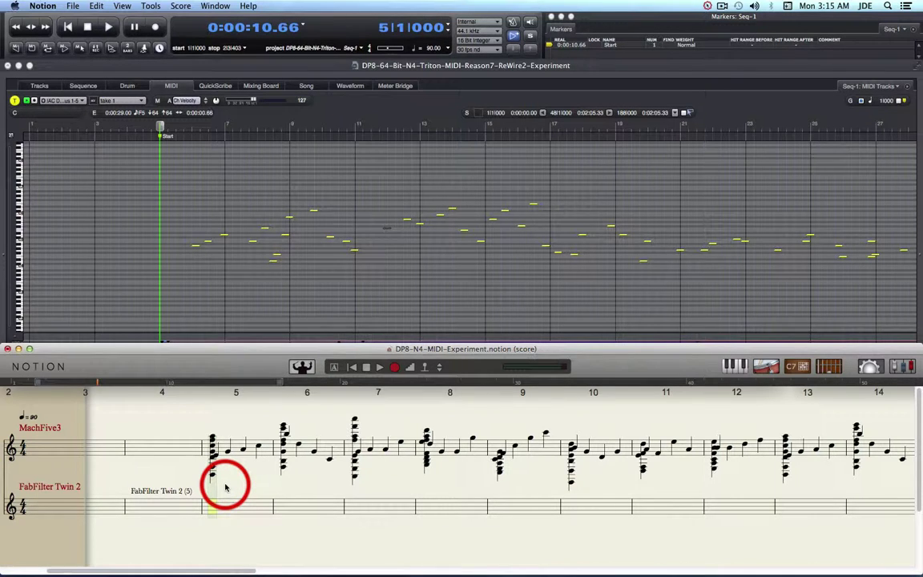
drag(225, 487, 212, 507)
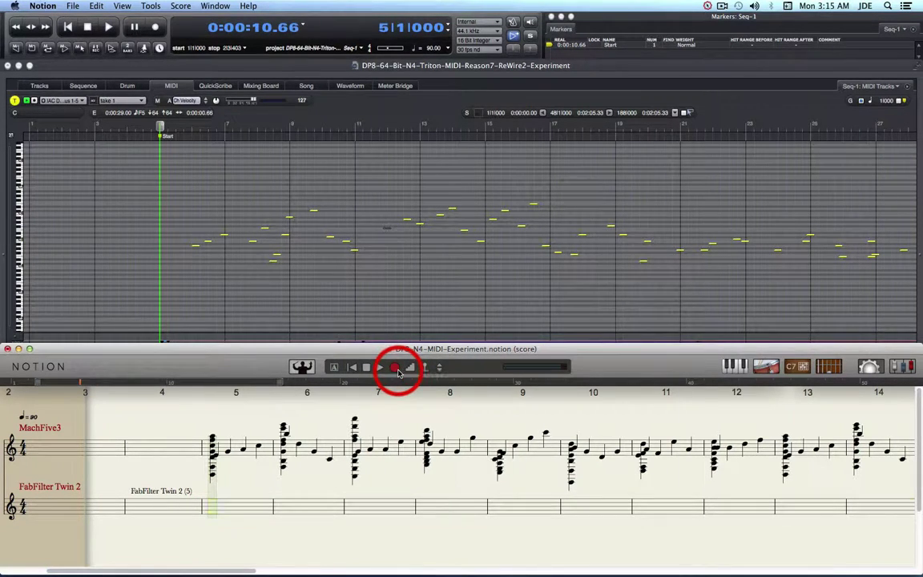
click(399, 369)
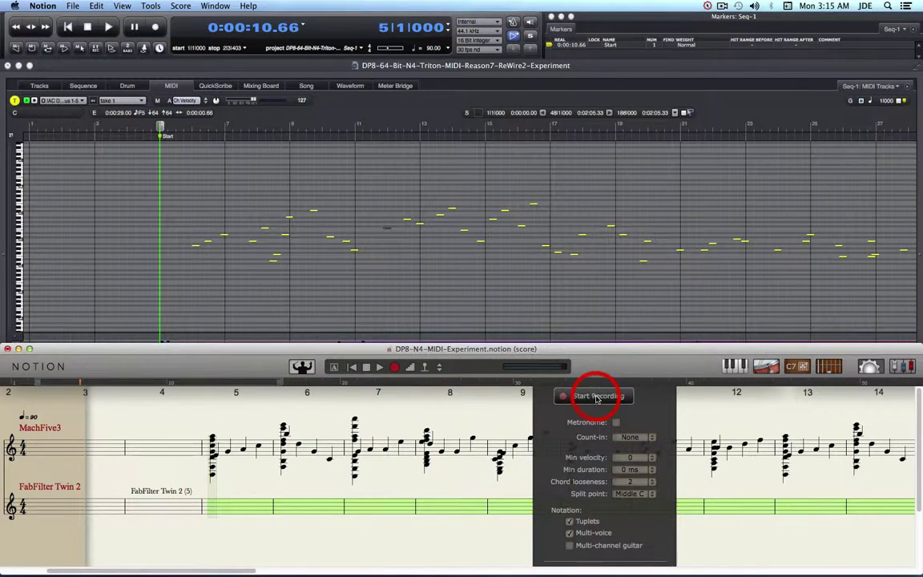
- Record the incoming Digital Performer MIDI onto FabFilter Twin 2 into measure 16, then open the mixer
click(595, 395)
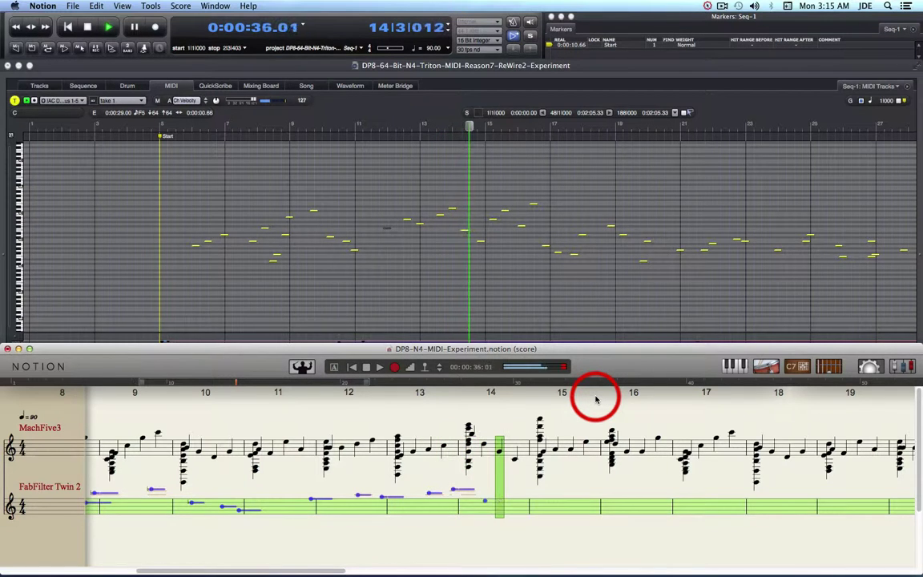
click(872, 367)
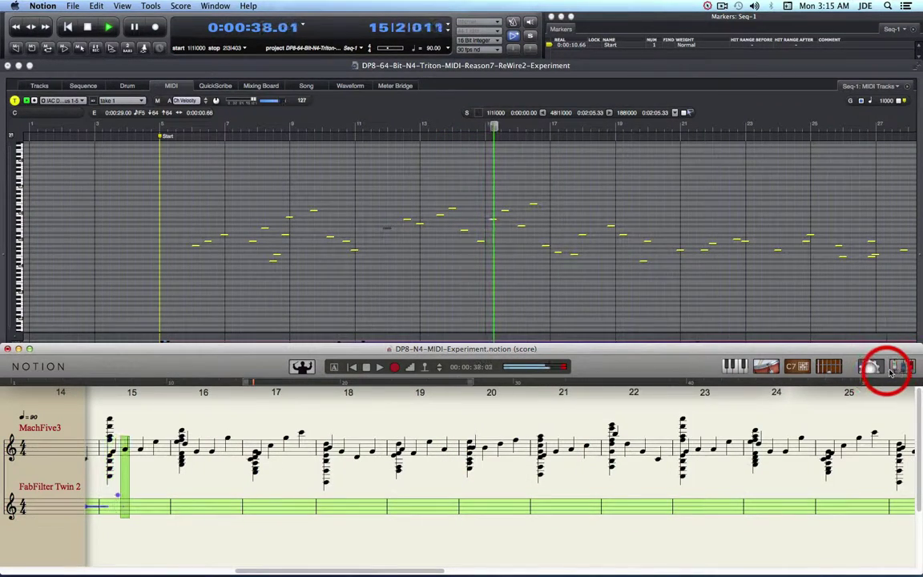
click(895, 368)
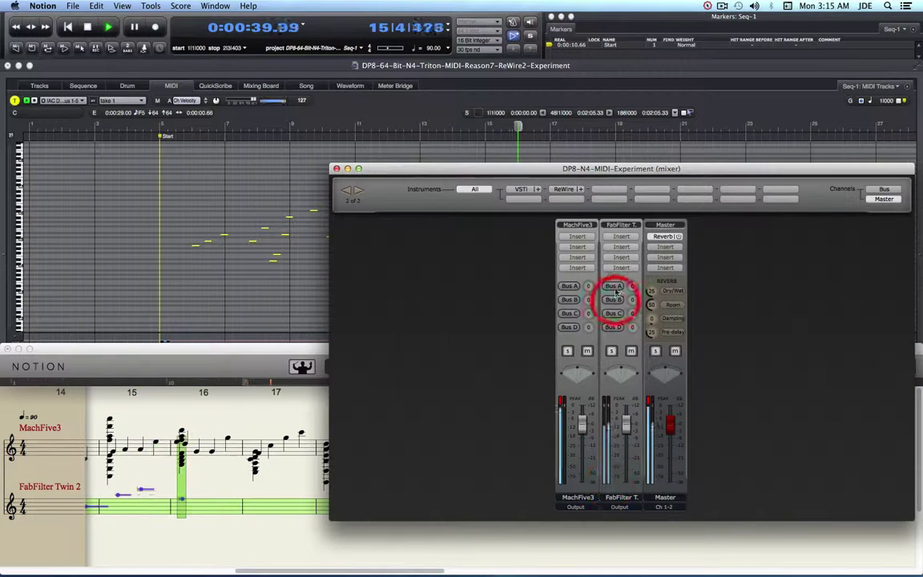
- Open the FabFilter Twin 2 plugin window from its mixer strip's instrument slot while recording runs
click(618, 232)
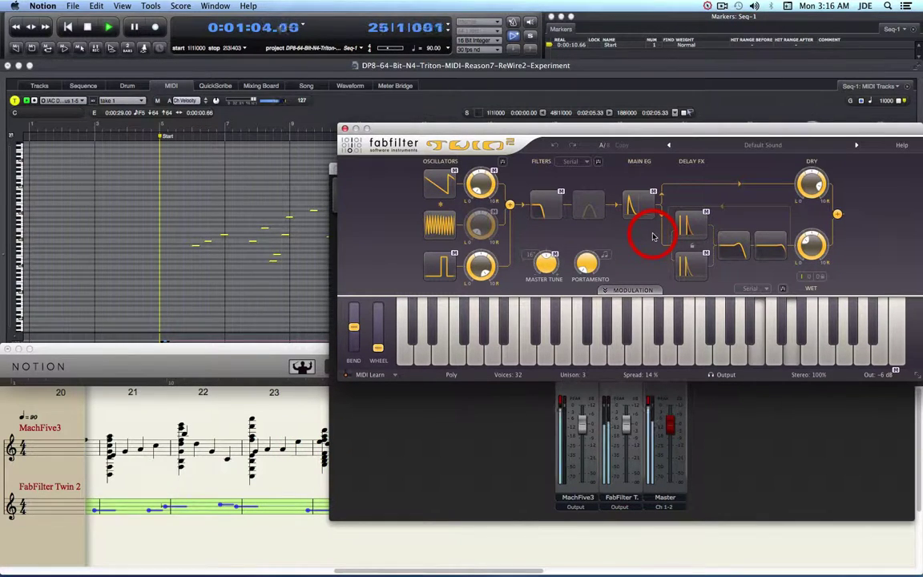
- Load the Guitar > Stratusphere DJM preset into FabFilter Twin 2
click(782, 146)
mouse_move(761, 159)
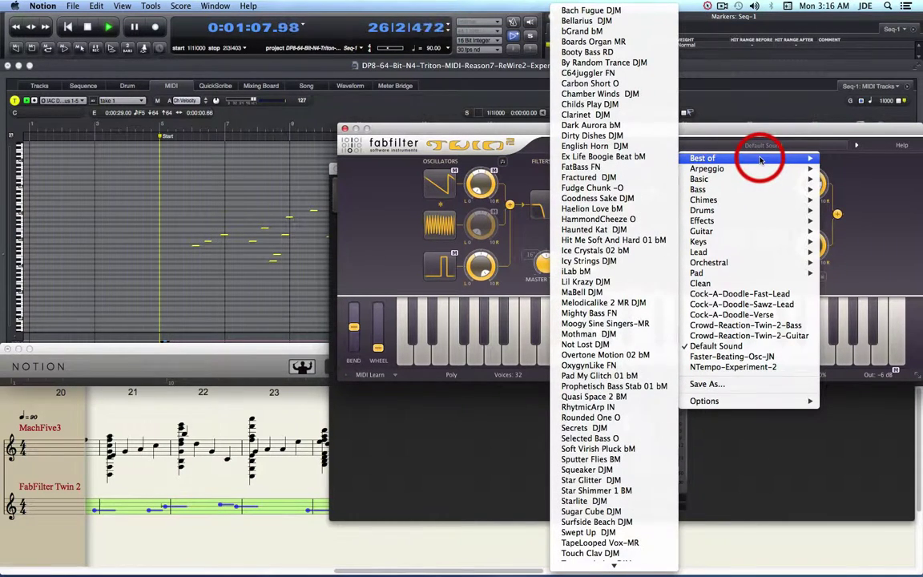
mouse_move(728, 231)
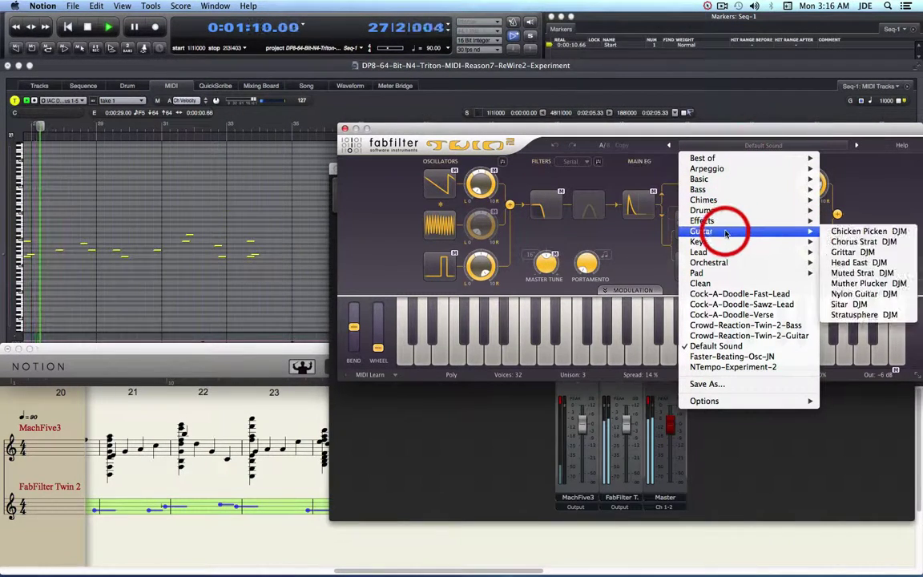
click(857, 316)
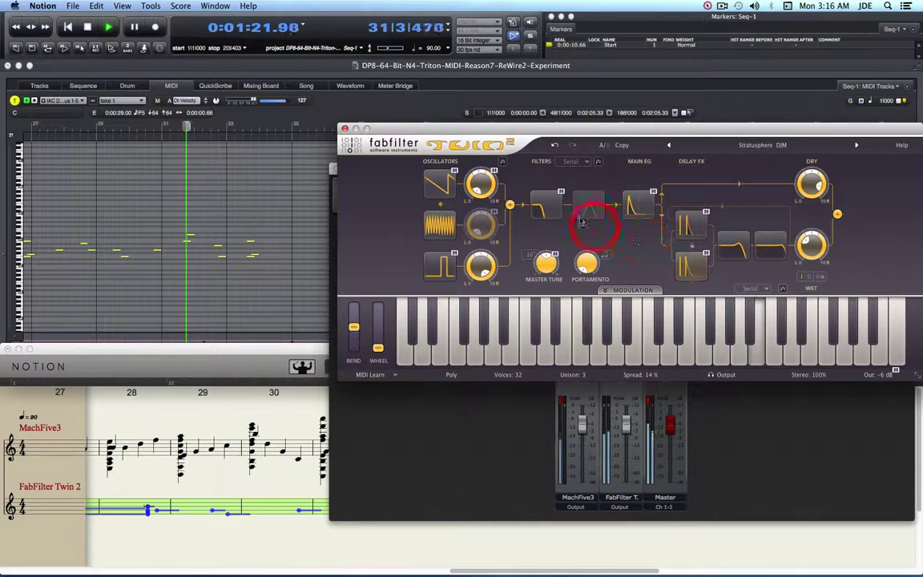
- Close the synth panel, show all mixer channels, and close the mixer
click(347, 130)
click(469, 190)
click(337, 168)
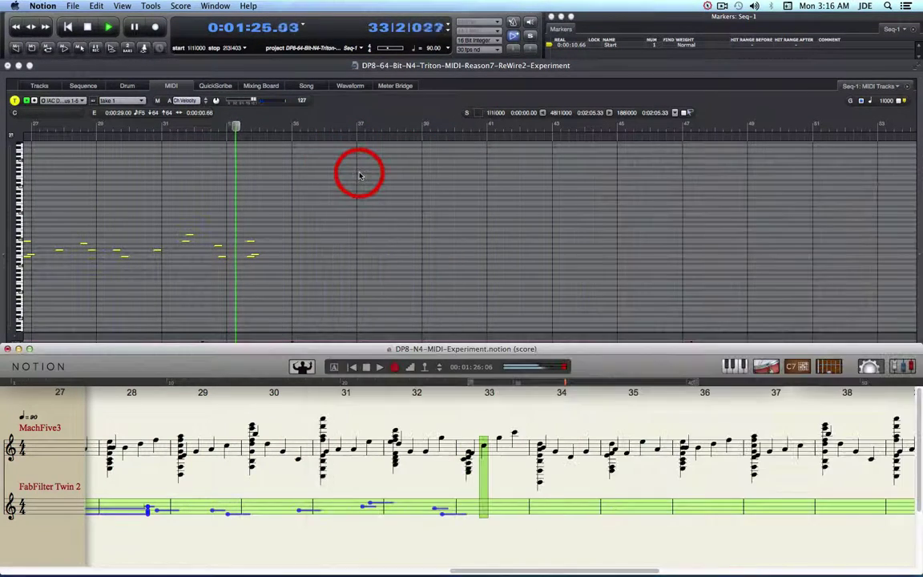
- Stop recording in Digital Performer and Notion, then scroll the score back to the beginning
click(89, 29)
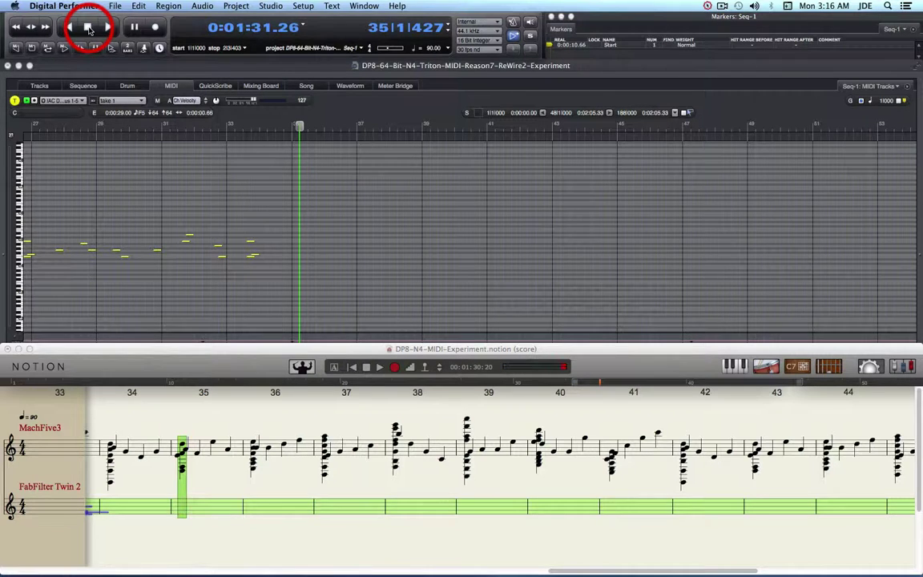
click(367, 367)
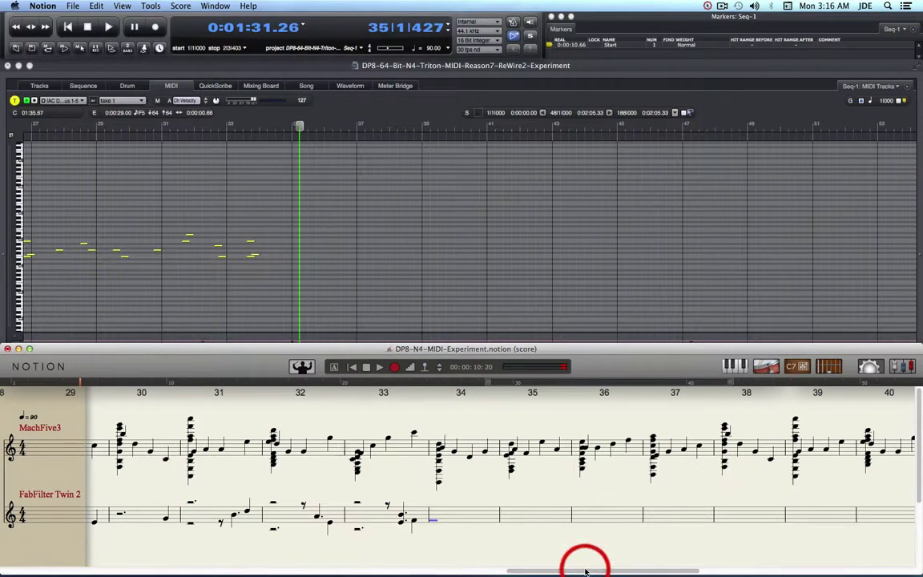
drag(585, 570, 127, 563)
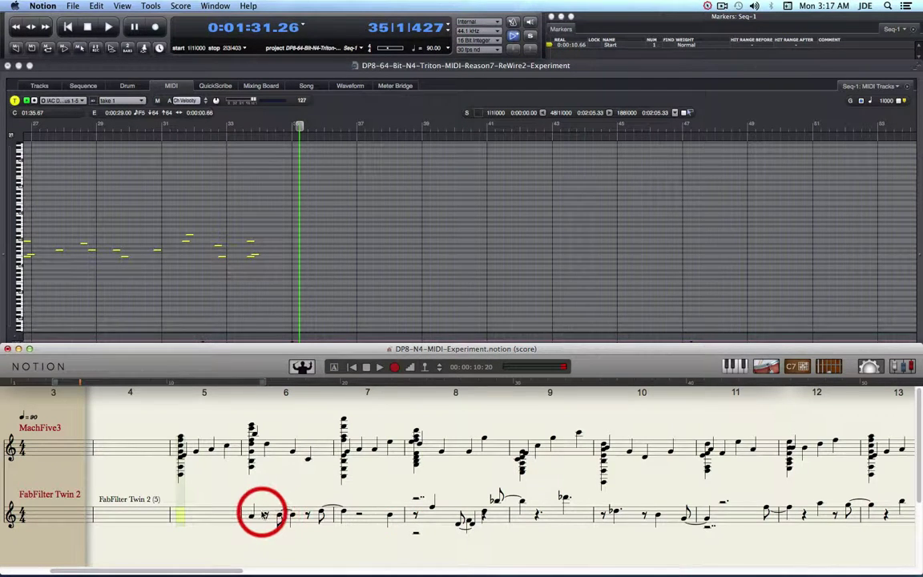
- Show the note entry palette and maximize the Notion score window to full screen
right_click(218, 517)
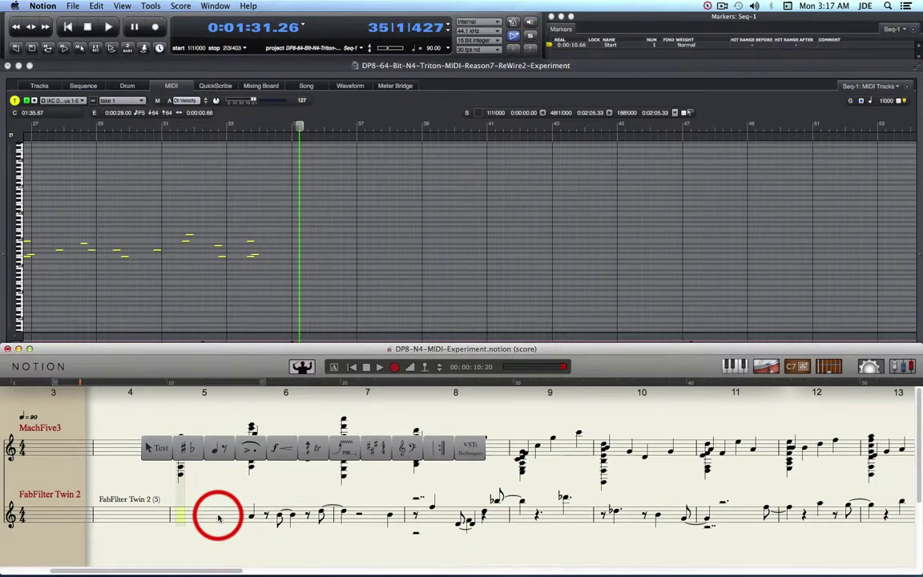
mouse_move(214, 450)
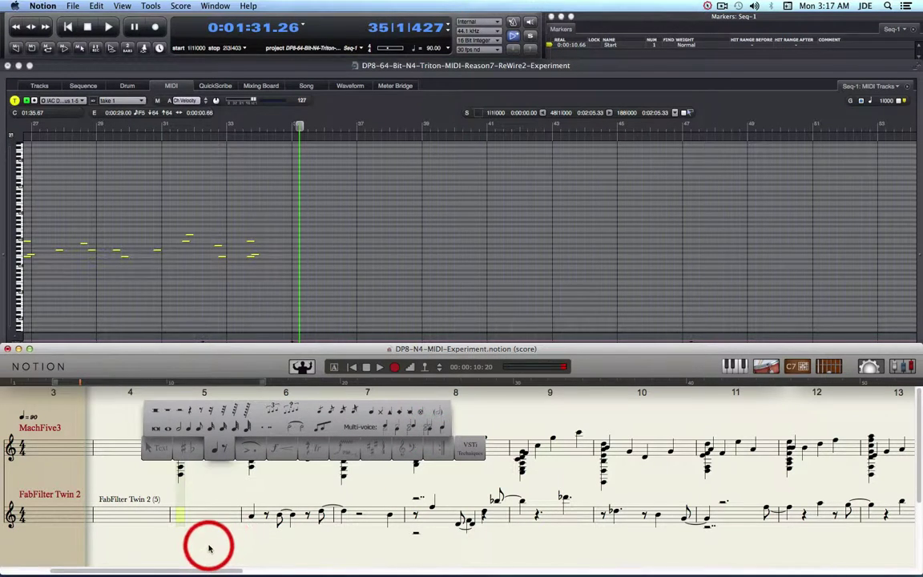
click(30, 350)
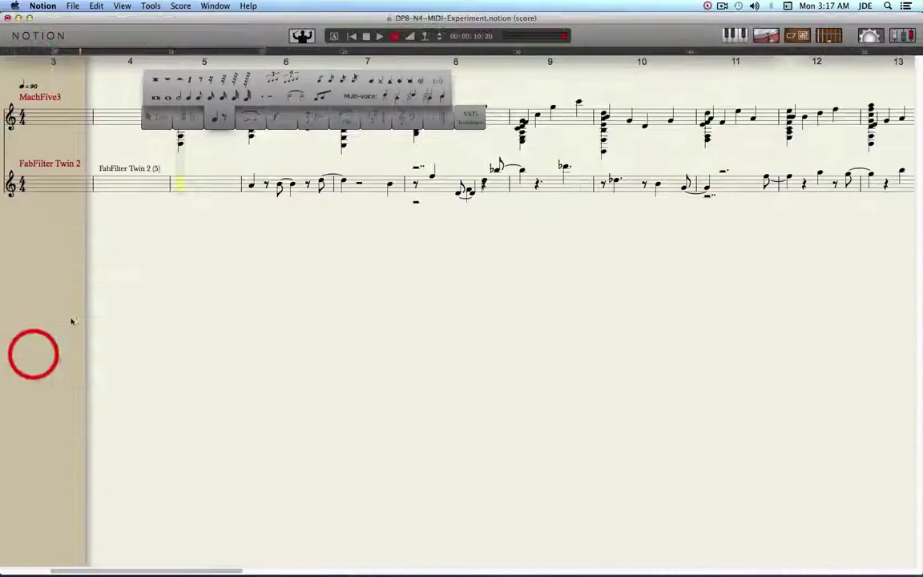
- Turn on View > Show Voice Colors so notes are coloured by voice
click(121, 6)
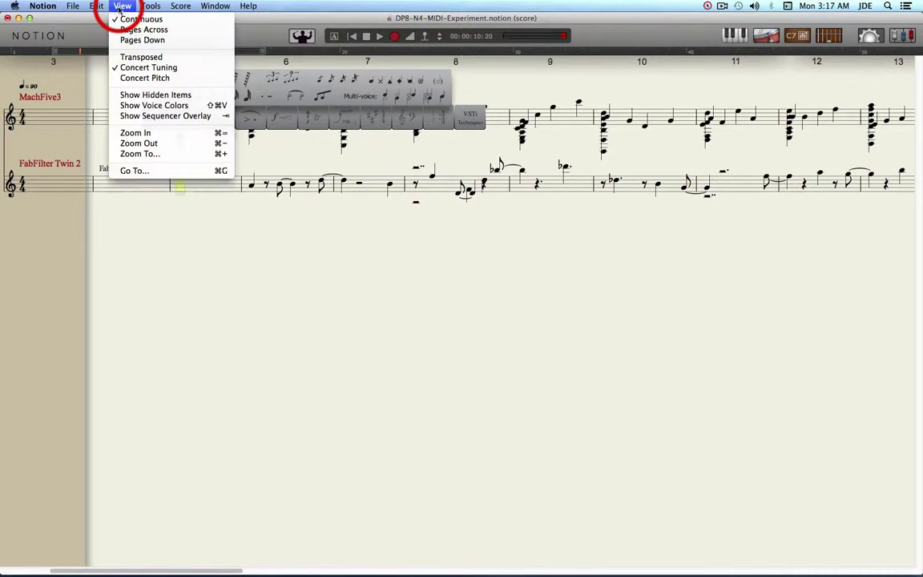
click(120, 106)
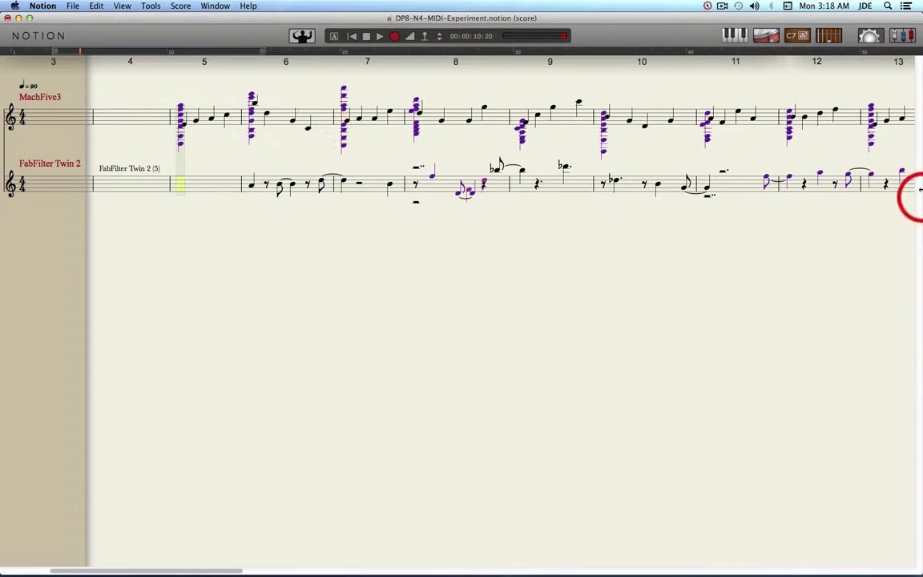
- Inspect the staves on the Score Setup page, then exit back to the continuous score
click(872, 37)
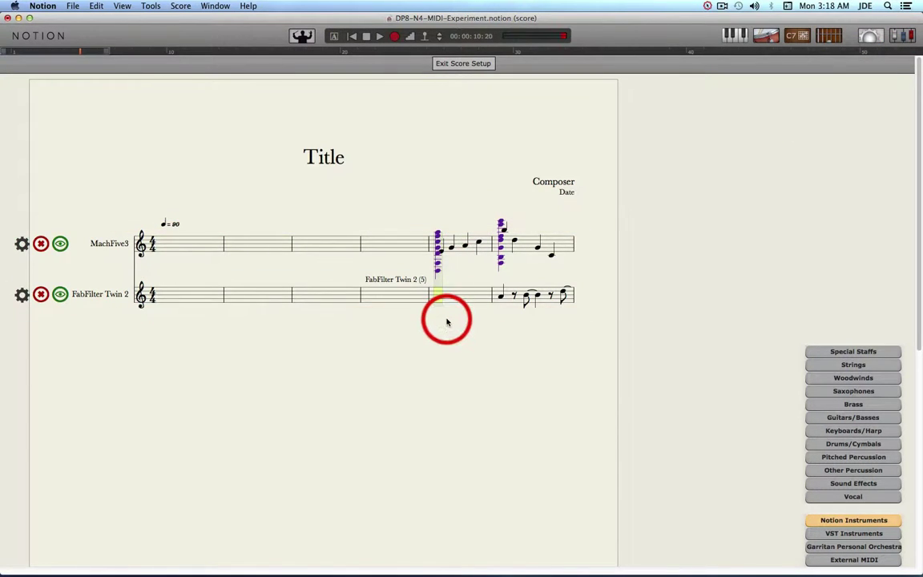
mouse_move(448, 316)
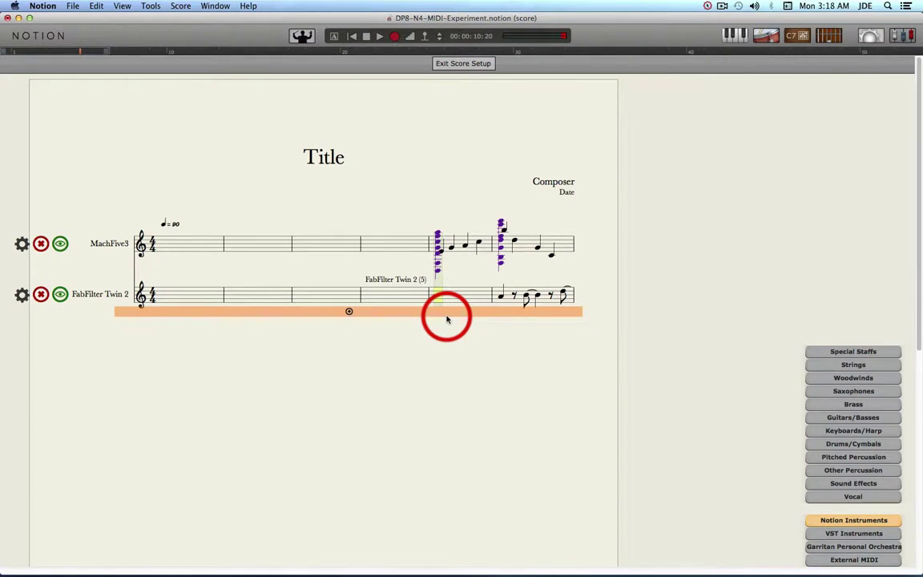
click(459, 64)
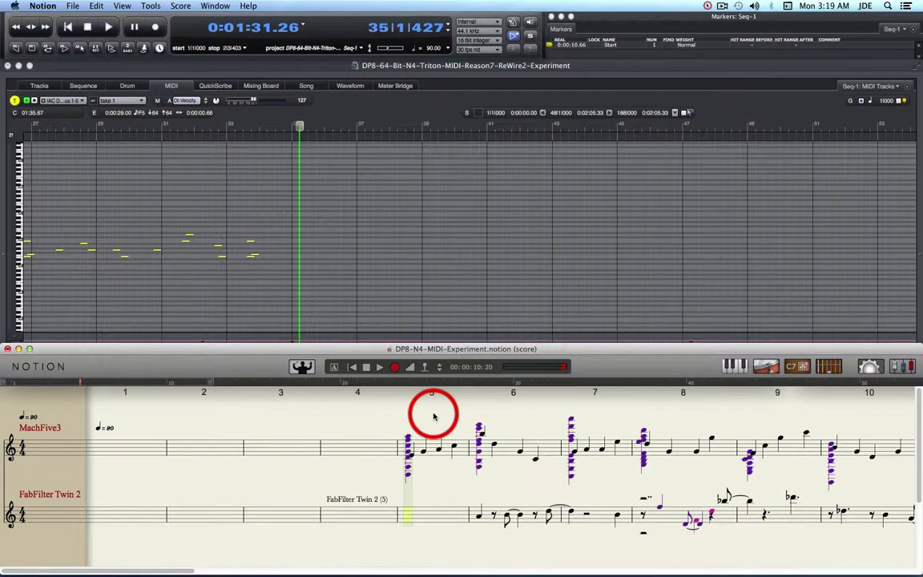
- Start Digital Performer playback from the Start marker so Notion's score follows along
click(109, 27)
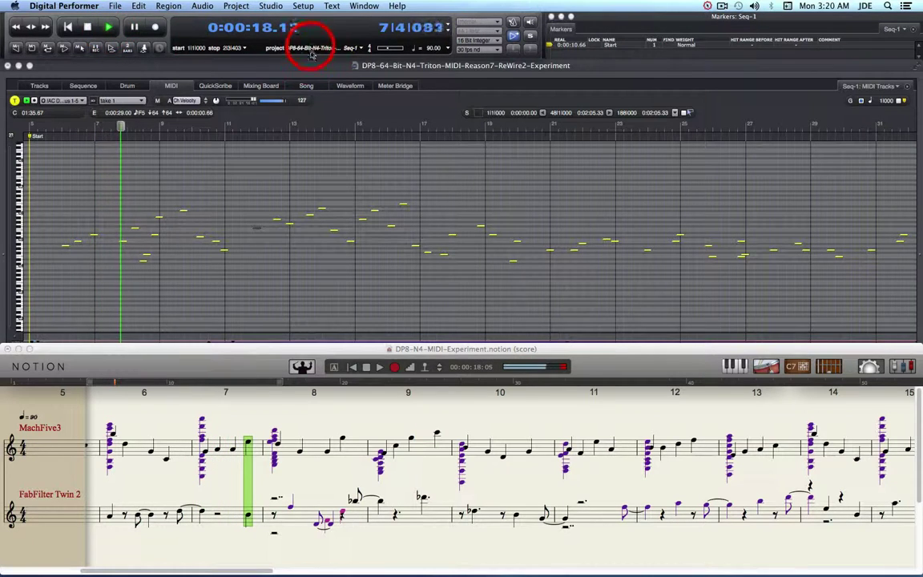
- Show Digital Performer's Mixing Board and mute the MIDI OUT track
click(267, 85)
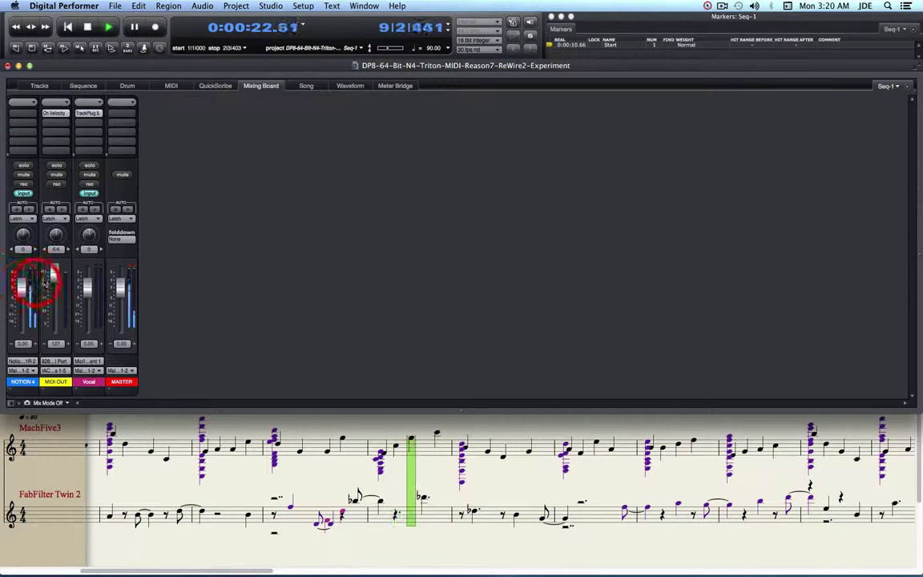
click(57, 175)
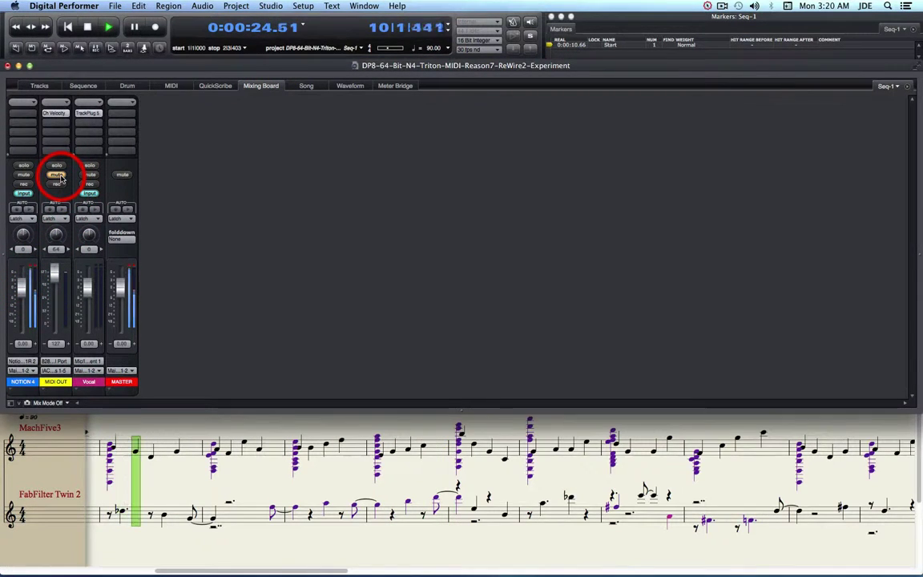